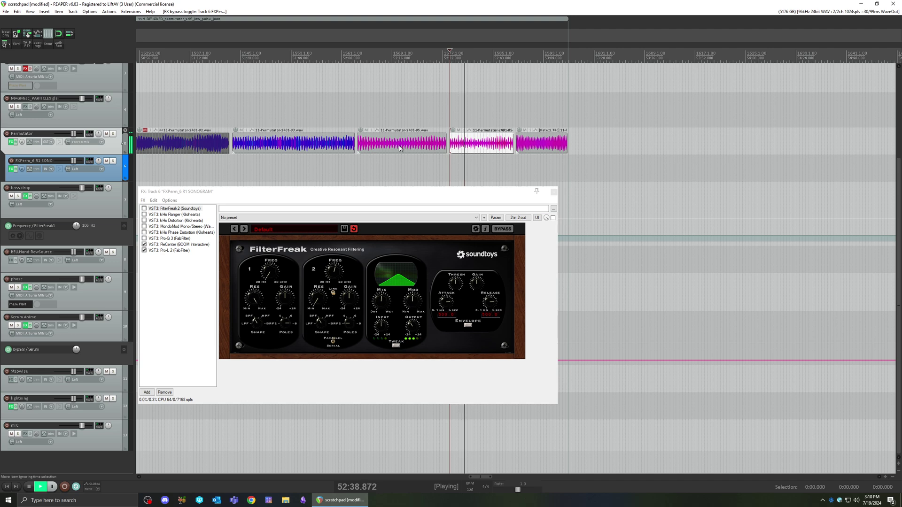
# Audition the 11-Permutator-2401-05 and 11-Permutator-2401-03 clips on the Permutator track, stopping playback at the end.
pyautogui.click(399, 145)
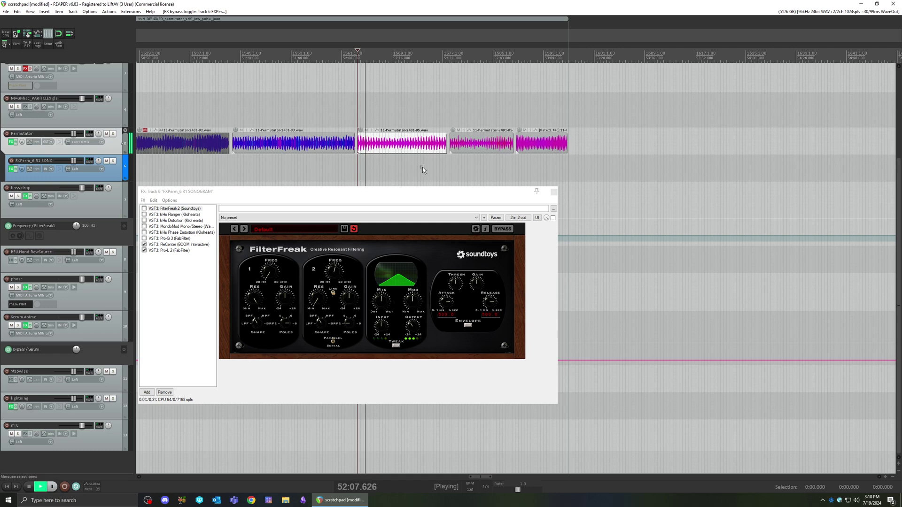
pyautogui.click(286, 146)
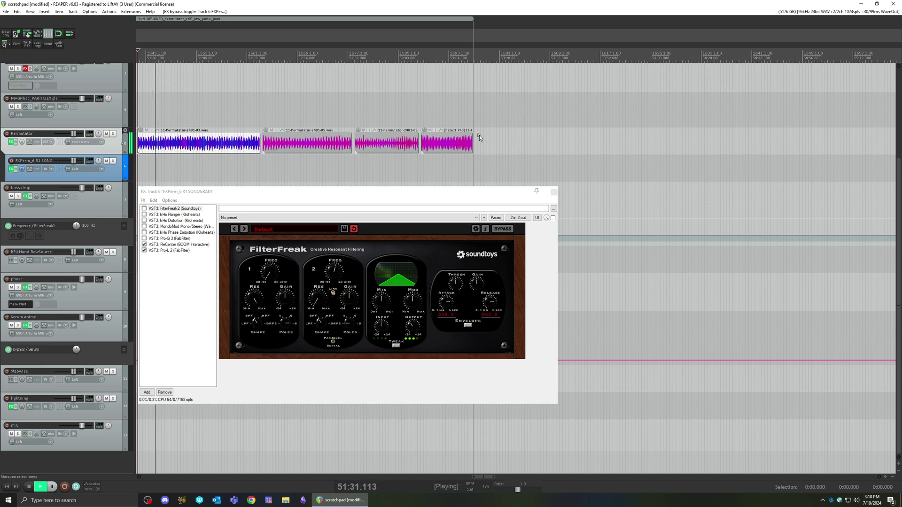
pyautogui.press('space')
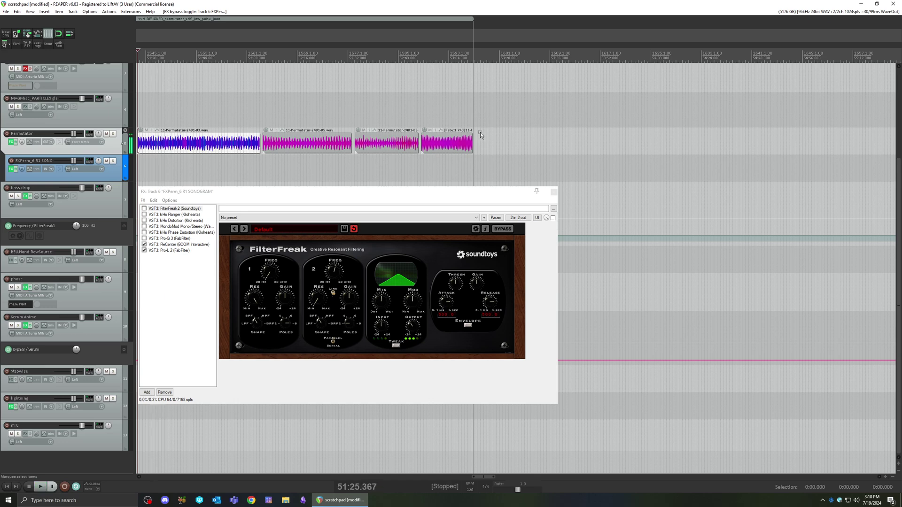
# Place the edit cursor in the empty space just after the last clip on the Permutator track.
pyautogui.click(481, 132)
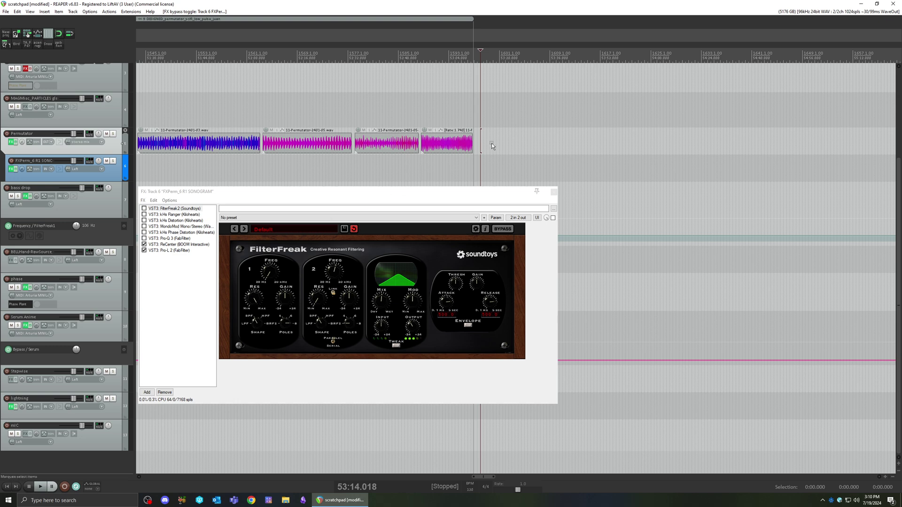
pyautogui.click(480, 136)
pyautogui.click(478, 133)
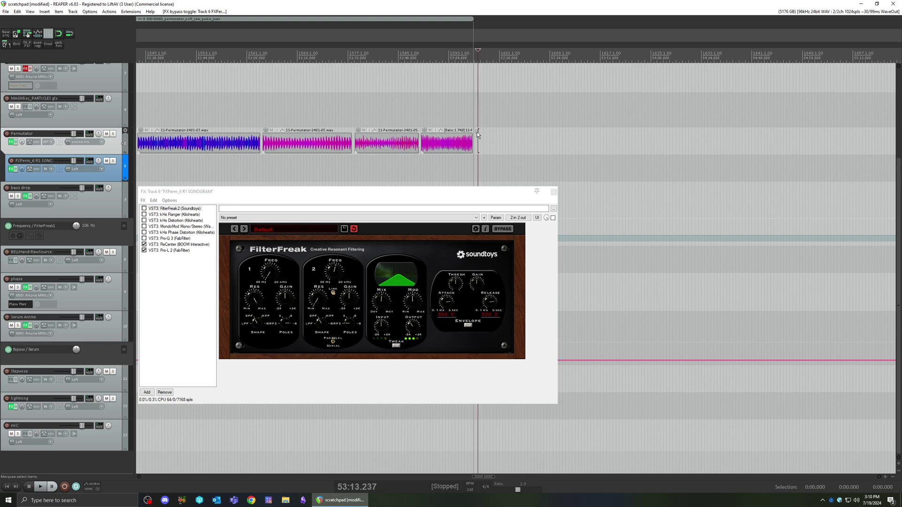
# Enable FilterFreak2 in the FXPerm_6 R1 SONOGRAM chain and adjust the resonance and frequency of its filter 1.
pyautogui.click(175, 209)
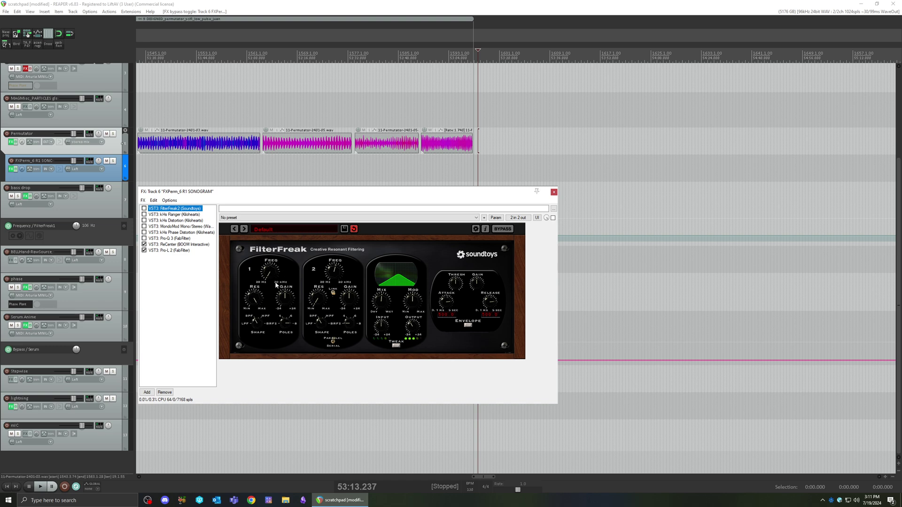
pyautogui.click(252, 301)
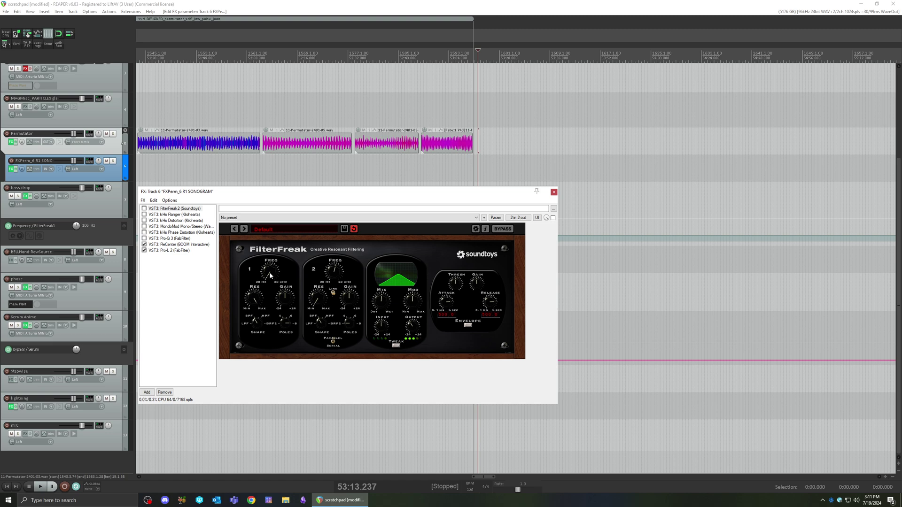
pyautogui.click(144, 209)
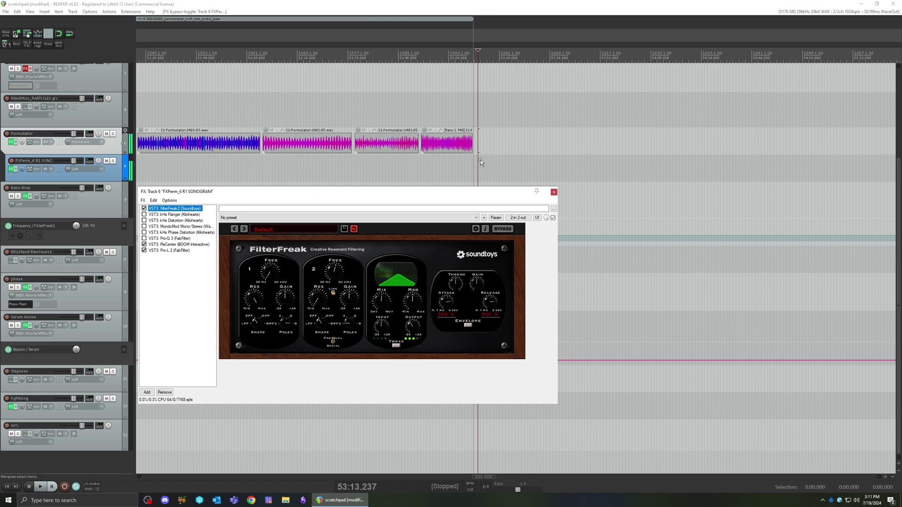
pyautogui.click(475, 134)
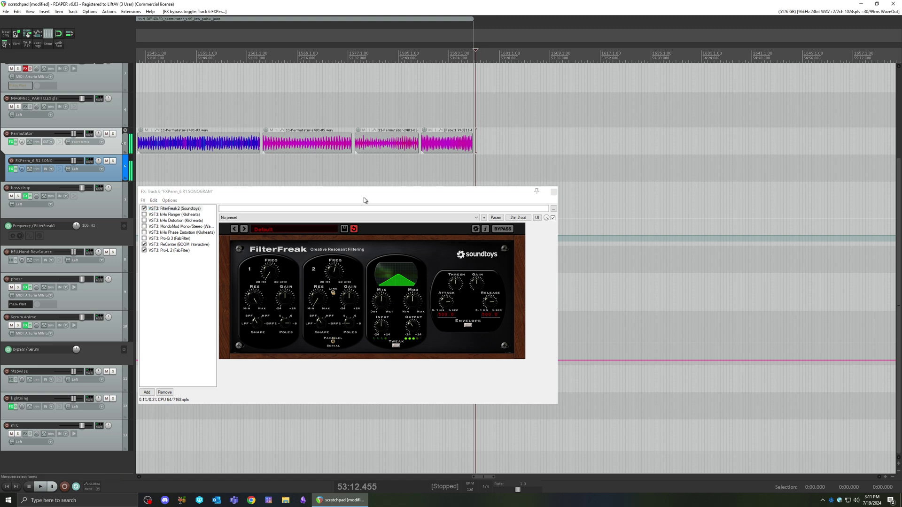
pyautogui.click(265, 272)
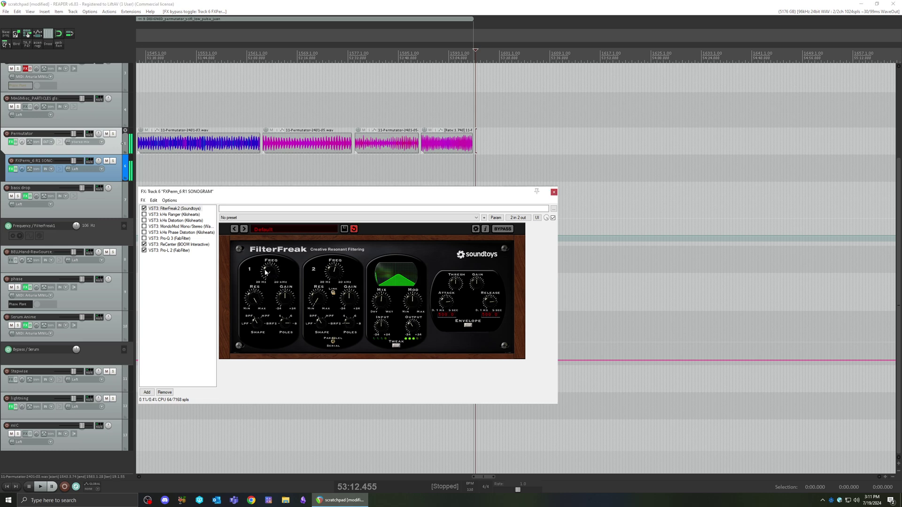
pyautogui.moveTo(265, 269)
pyautogui.mouseDown()
pyautogui.moveTo(269, 255)
pyautogui.moveTo(266, 276)
pyautogui.moveTo(277, 280)
pyautogui.mouseUp()
# Enable the kHs Flanger, kHs Distortion and MondoMod effects in the FXPerm_6 R1 SONOGRAM chain.
pyautogui.moveTo(385, 193); pyautogui.dragTo(388, 188)
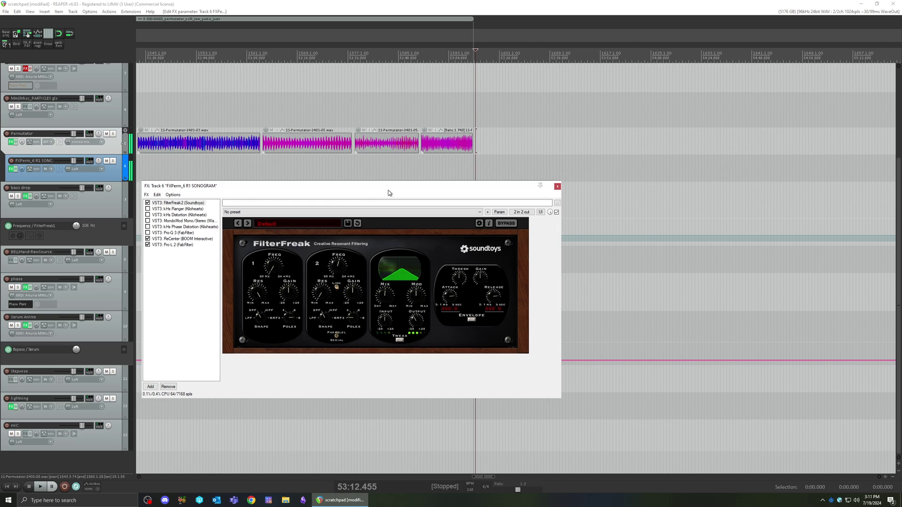
pyautogui.click(166, 208)
pyautogui.click(148, 209)
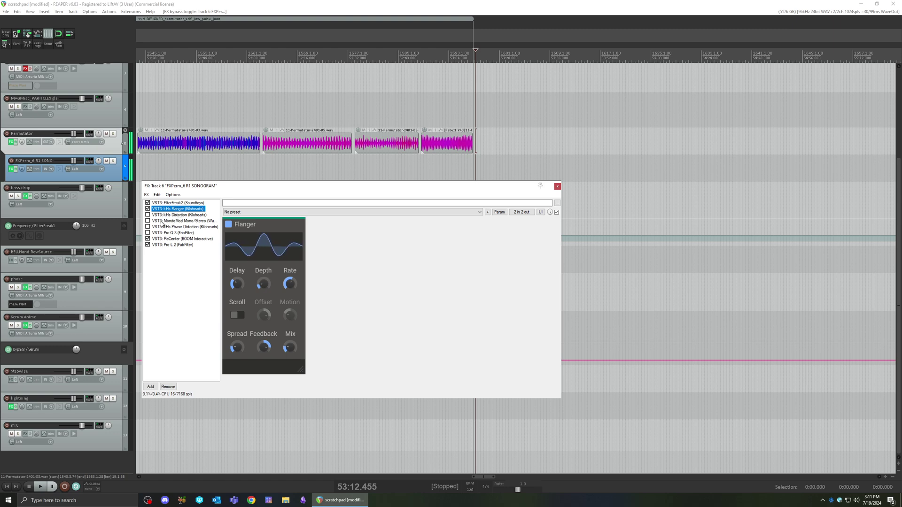
pyautogui.click(168, 215)
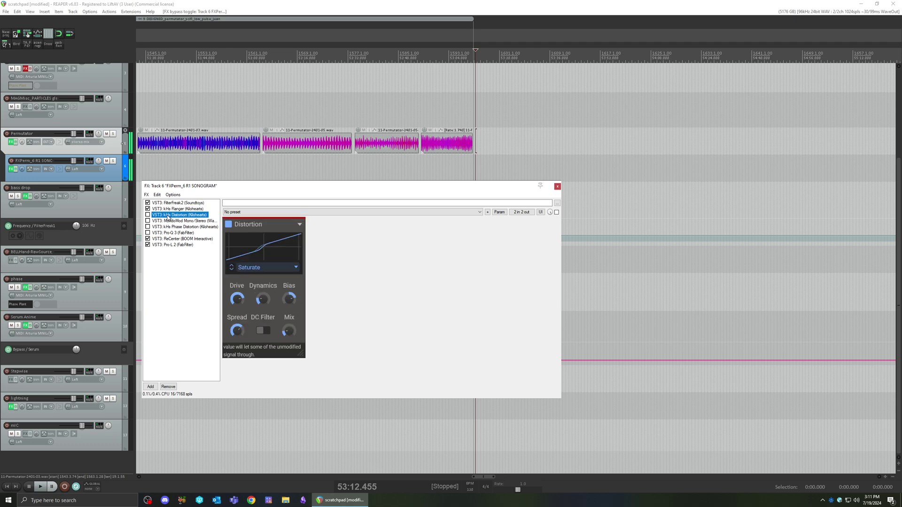
pyautogui.hotkey('ctrl', 'b')
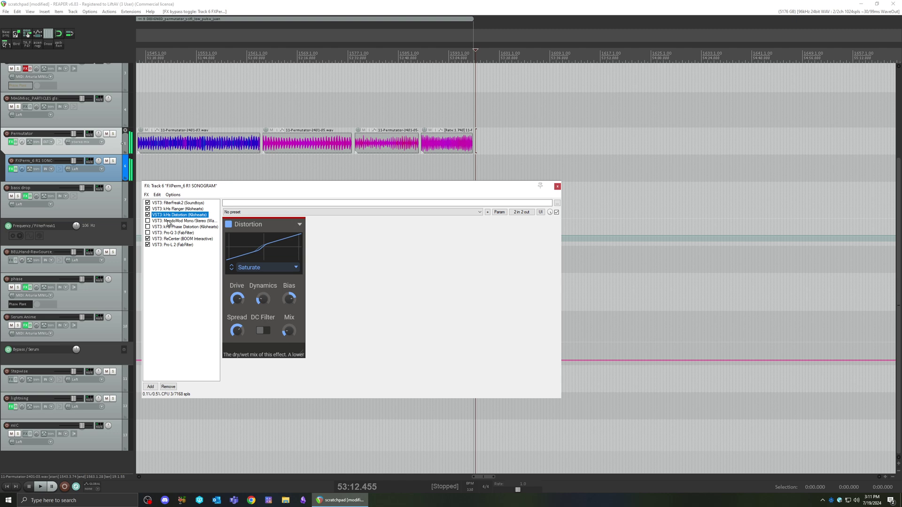
pyautogui.click(168, 222)
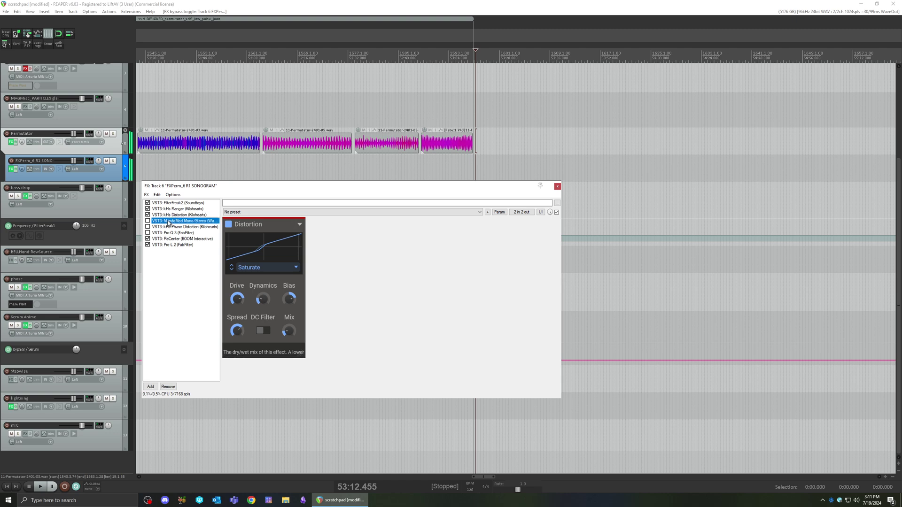
pyautogui.click(149, 221)
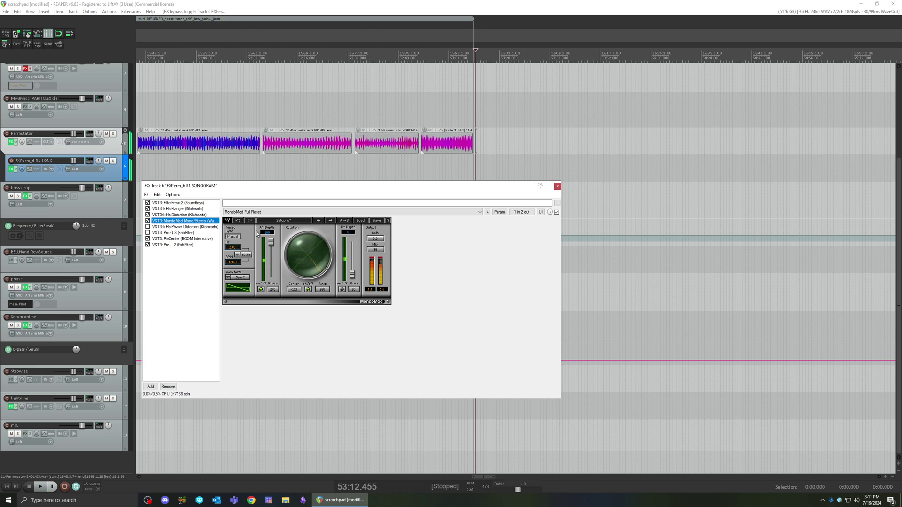
# Enable the kHs Phase Distortion effect and adjust its Drive.
pyautogui.click(169, 229)
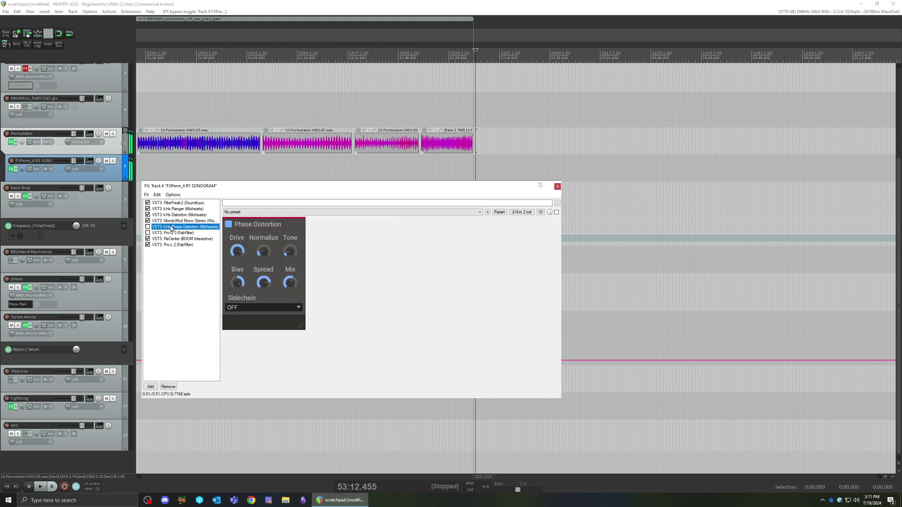
pyautogui.click(148, 227)
pyautogui.click(147, 233)
pyautogui.click(237, 252)
pyautogui.moveTo(237, 253); pyautogui.dragTo(238, 253)
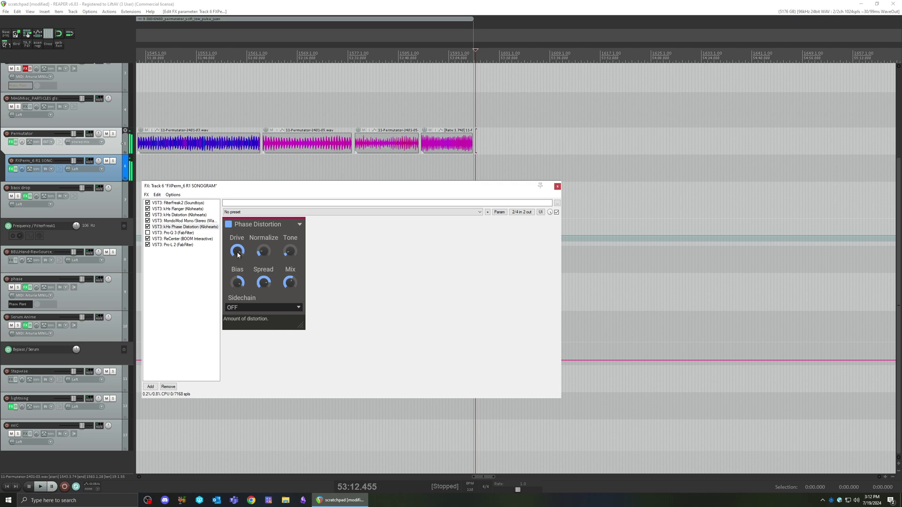
# Enable the Pro-Q 3 equalizer and move the FX window so its whole display fits on screen.
pyautogui.click(165, 232)
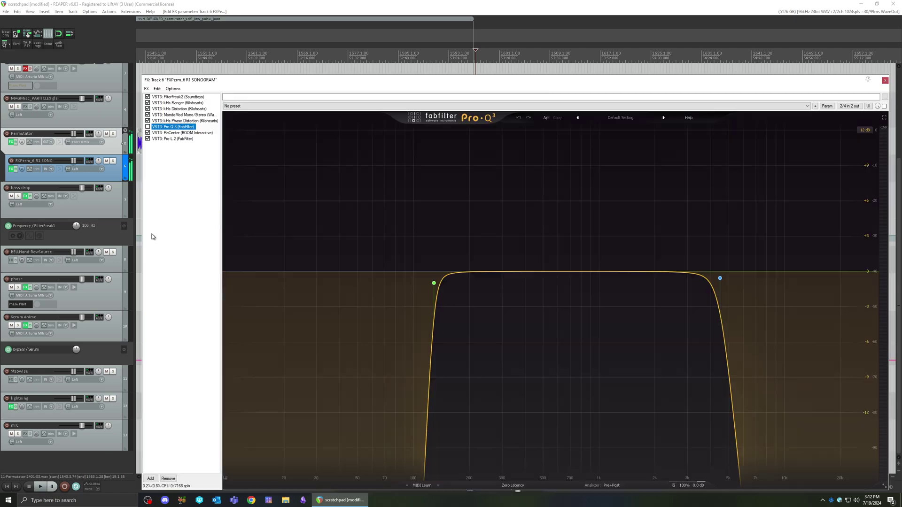
pyautogui.click(148, 127)
pyautogui.moveTo(447, 80); pyautogui.dragTo(391, 49)
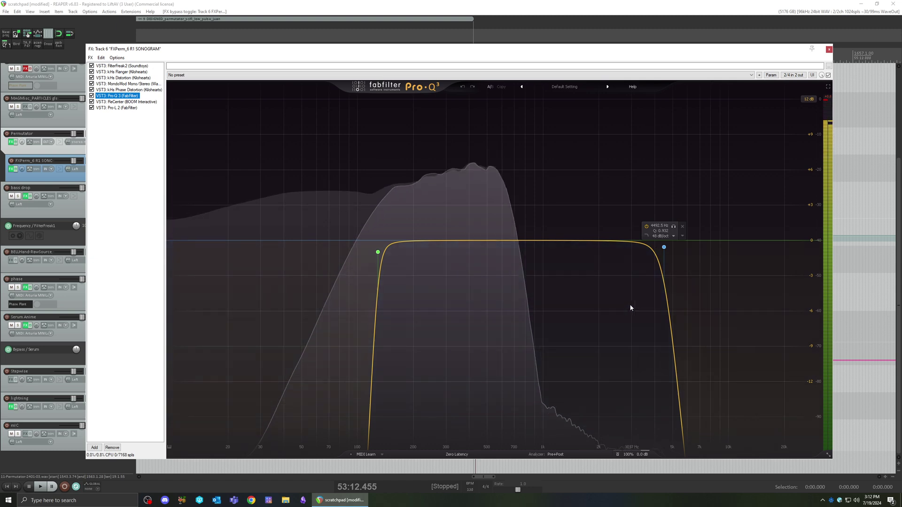
# Show kHs Phase Distortion, shrink the FX window to a compact size and move it below the Permutator clips.
pyautogui.click(121, 90)
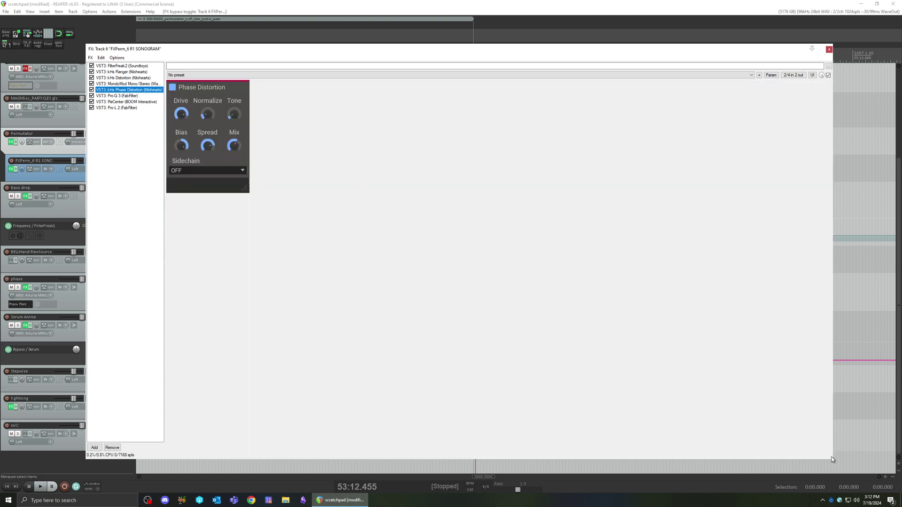
pyautogui.moveTo(833, 460); pyautogui.dragTo(386, 251)
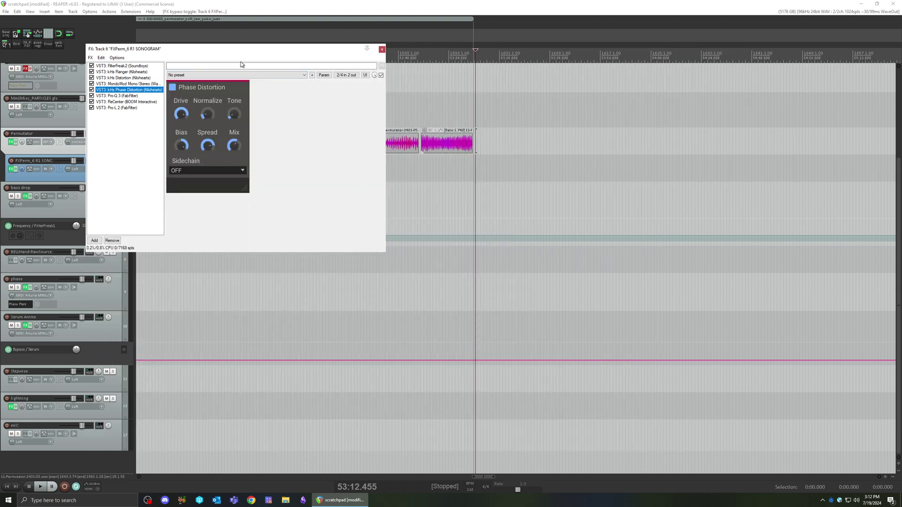
pyautogui.moveTo(246, 56); pyautogui.dragTo(495, 182)
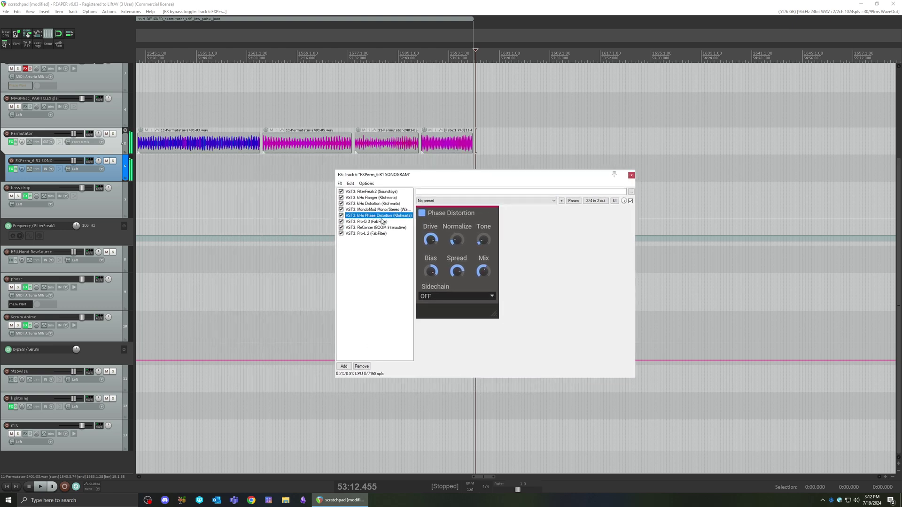
# Adjust the Tone and Drive of the kHs Phase Distortion effect.
pyautogui.click(483, 240)
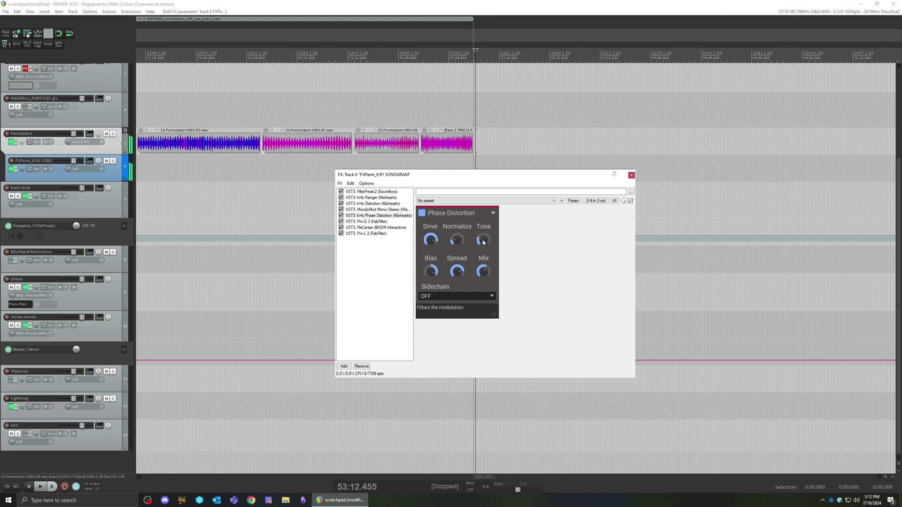
pyautogui.scroll(3, 483, 242)
pyautogui.moveTo(484, 242); pyautogui.dragTo(483, 242)
pyautogui.moveTo(431, 239); pyautogui.dragTo(431, 242)
pyautogui.click(359, 216)
# Open the MondoMod effect and vary its modulation rate settings.
pyautogui.click(369, 210)
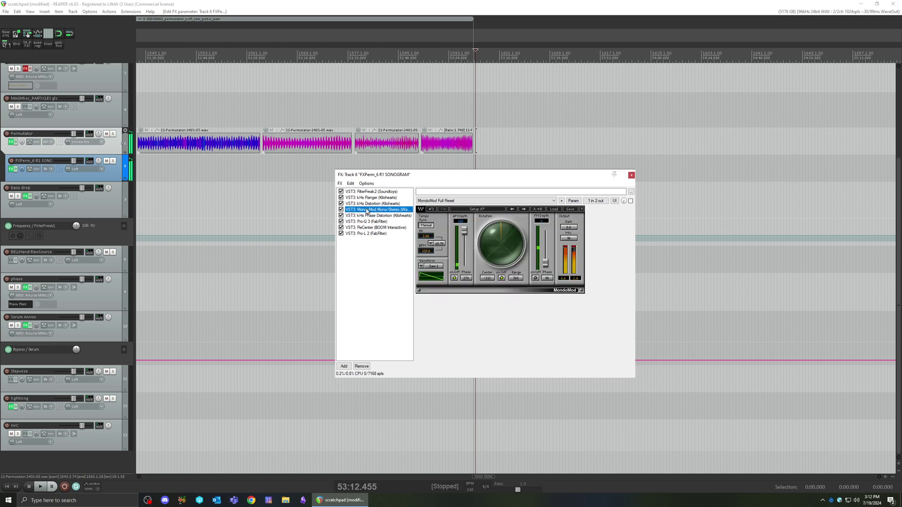
pyautogui.click(439, 245)
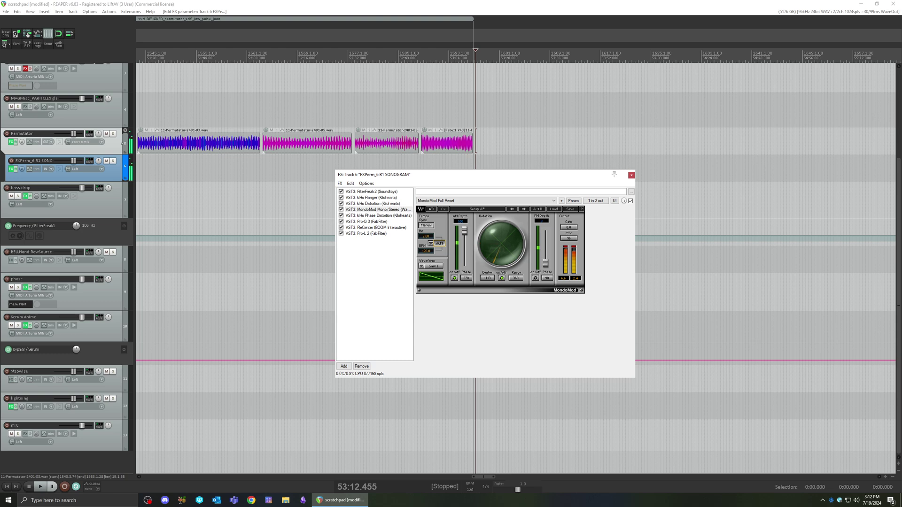
pyautogui.moveTo(439, 243); pyautogui.dragTo(440, 249)
pyautogui.moveTo(440, 246); pyautogui.dragTo(439, 249)
pyautogui.moveTo(426, 236); pyautogui.dragTo(426, 232)
pyautogui.moveTo(440, 245); pyautogui.dragTo(441, 235)
# Open the kHs Distortion effect and adjust its Drive.
pyautogui.click(375, 203)
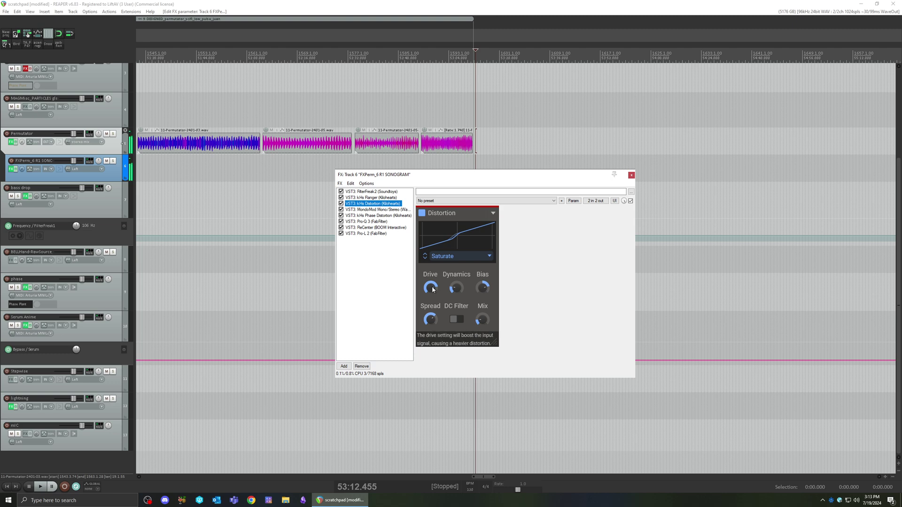
pyautogui.moveTo(430, 287); pyautogui.dragTo(432, 291)
# Open the kHs Flanger effect and adjust its Feedback, Depth and Rate.
pyautogui.click(369, 198)
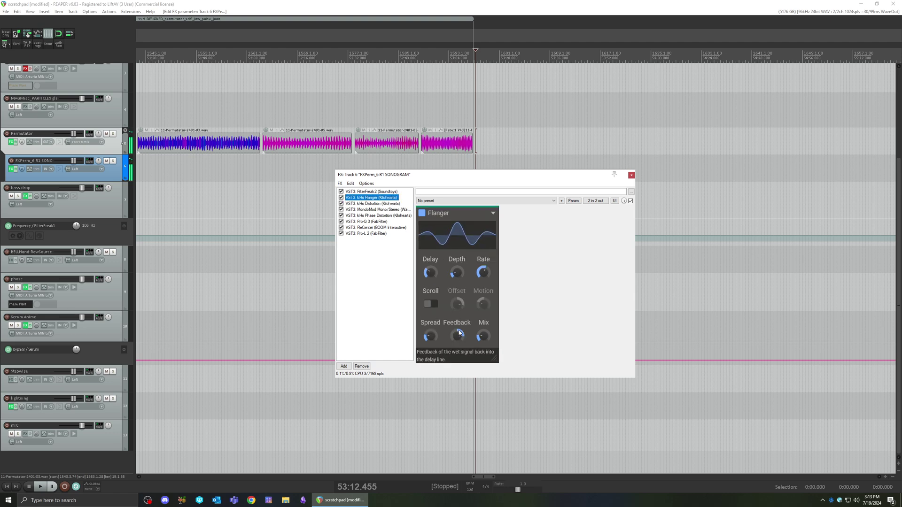
pyautogui.moveTo(456, 335); pyautogui.dragTo(456, 349)
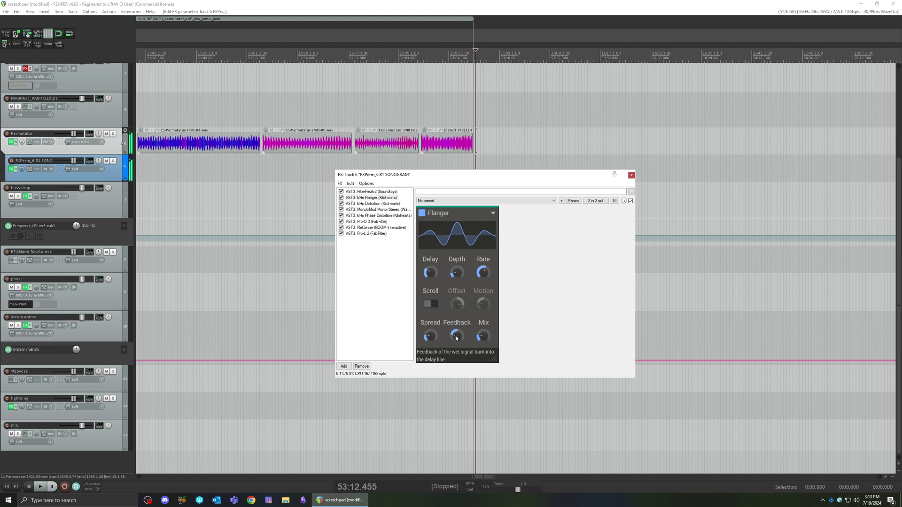
pyautogui.moveTo(456, 338); pyautogui.dragTo(456, 341)
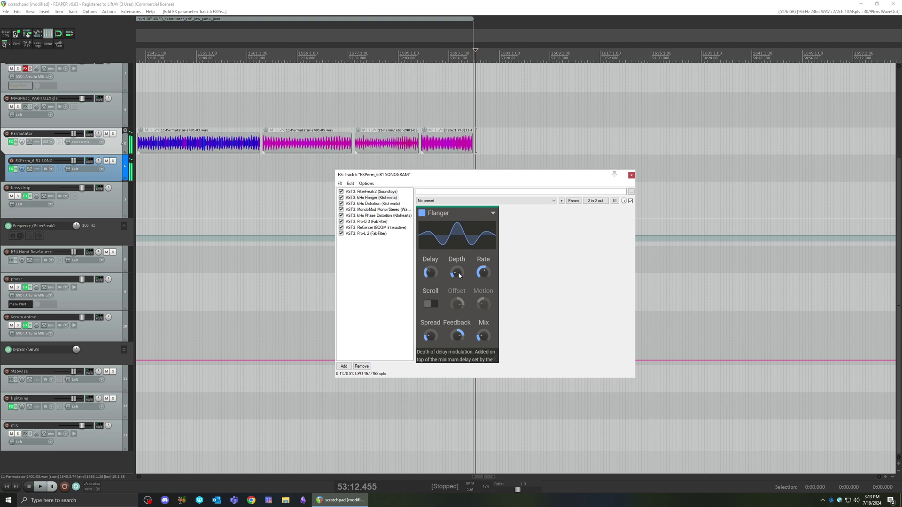
pyautogui.moveTo(457, 272); pyautogui.dragTo(484, 273)
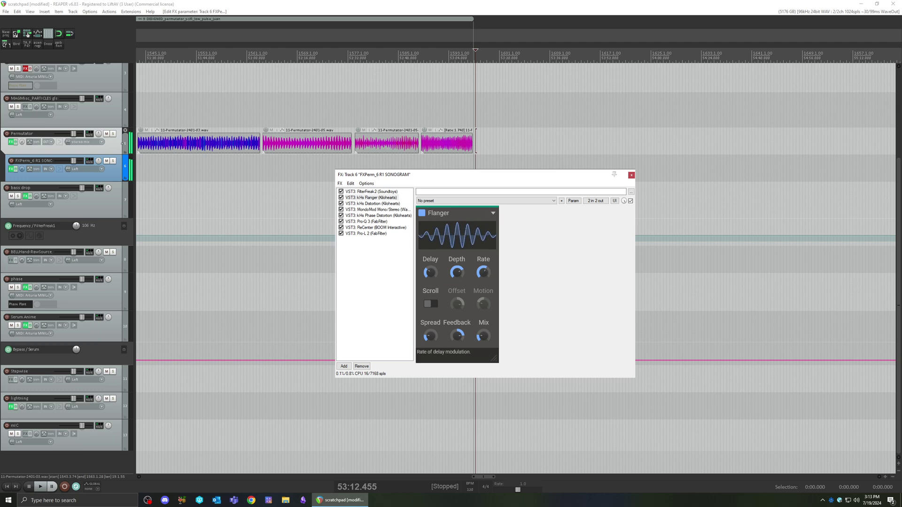
pyautogui.moveTo(487, 274); pyautogui.dragTo(487, 258)
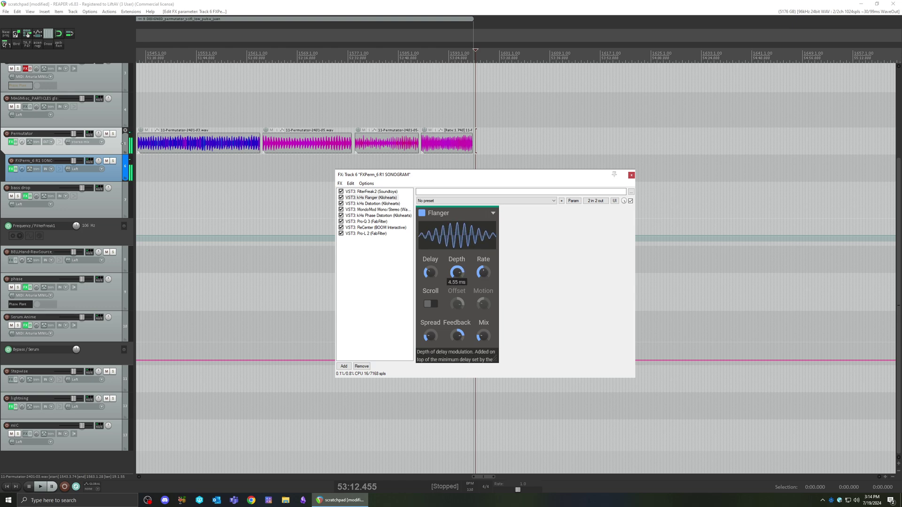
pyautogui.moveTo(455, 275); pyautogui.dragTo(483, 276)
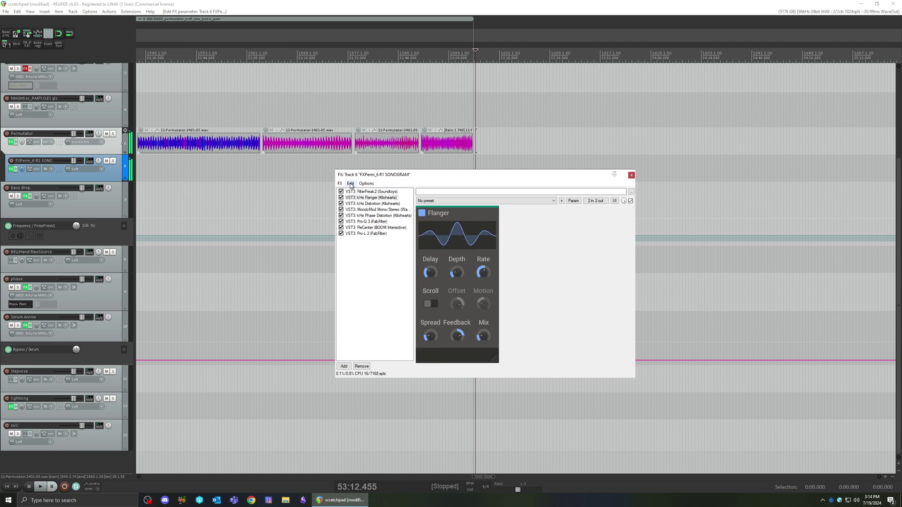
# Open the FilterFreak2 effect and vary the Freq of filter 1.
pyautogui.click(371, 192)
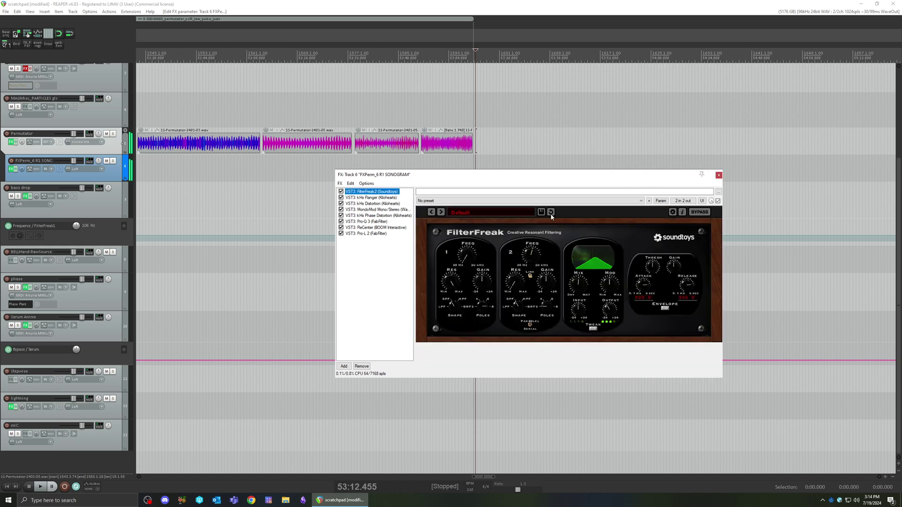
pyautogui.moveTo(552, 175); pyautogui.dragTo(506, 163)
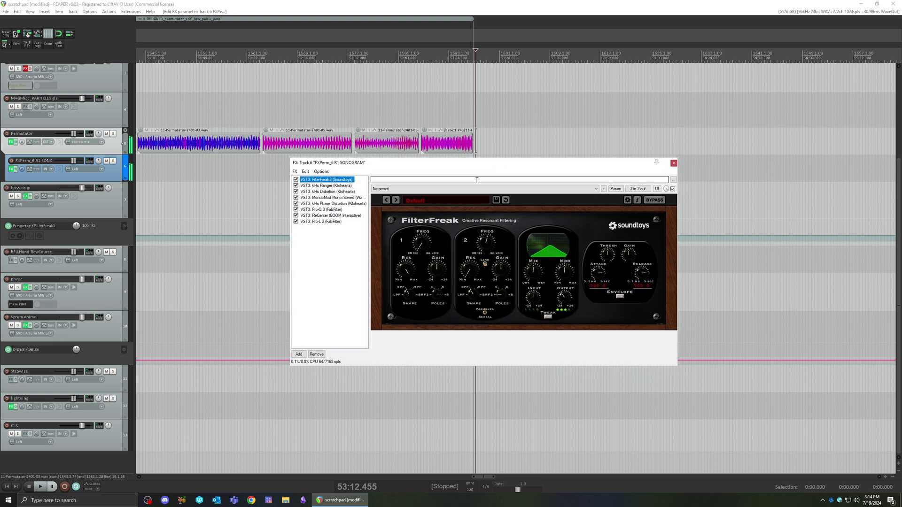
pyautogui.click(421, 244)
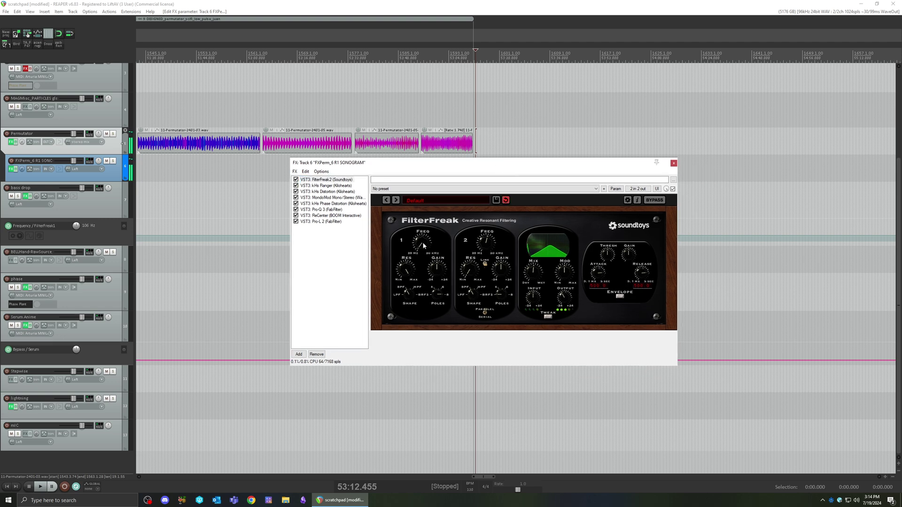
pyautogui.moveTo(421, 243); pyautogui.dragTo(422, 241)
pyautogui.moveTo(421, 243); pyautogui.dragTo(425, 254)
# Vary FilterFreak2's Output, Input and Mix levels and readjust the Freq of filter 1.
pyautogui.moveTo(563, 295); pyautogui.dragTo(564, 291)
pyautogui.moveTo(537, 297); pyautogui.dragTo(533, 307)
pyautogui.moveTo(532, 271); pyautogui.dragTo(536, 237)
pyautogui.moveTo(528, 275); pyautogui.dragTo(533, 303)
pyautogui.moveTo(418, 245); pyautogui.dragTo(421, 250)
# Return to the kHs Phase Distortion effect and raise its Tone slightly.
pyautogui.click(329, 203)
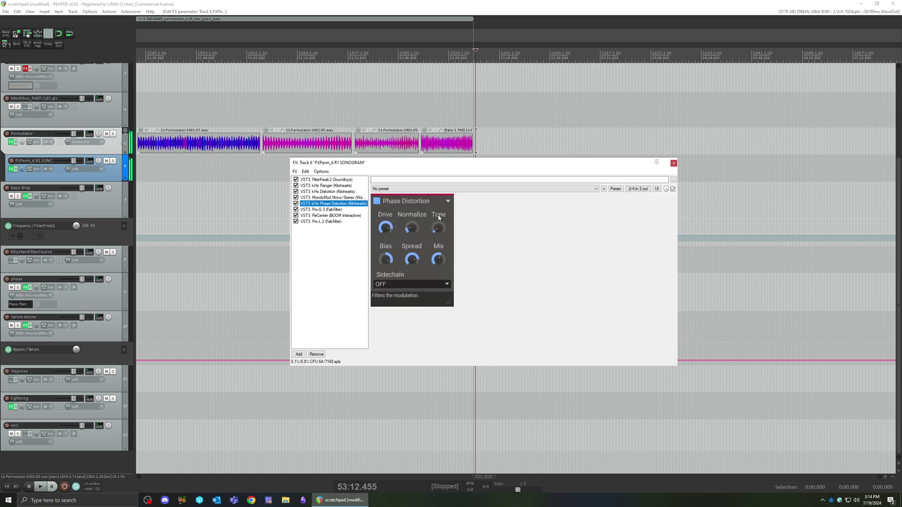
pyautogui.click(388, 230)
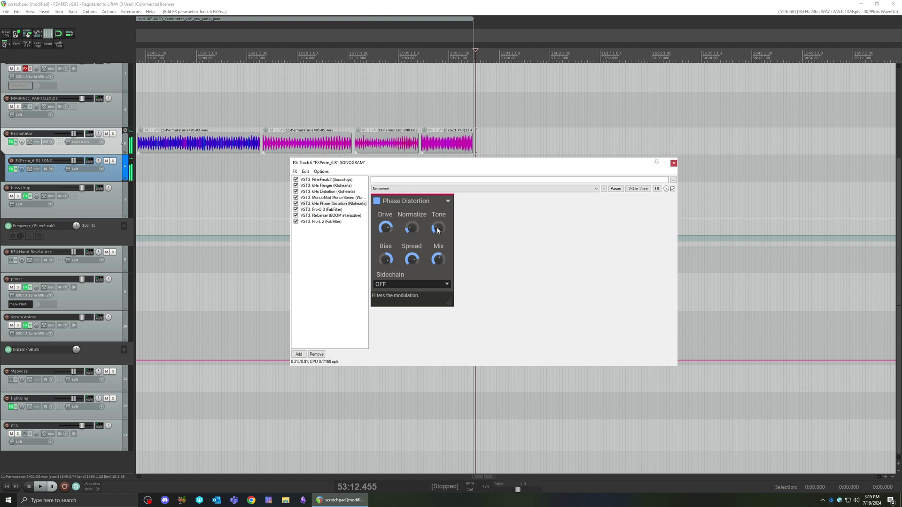
# Bypass the FilterFreak2 effect and briefly play the project to audition the chain without it.
pyautogui.click(296, 179)
pyautogui.press('space')
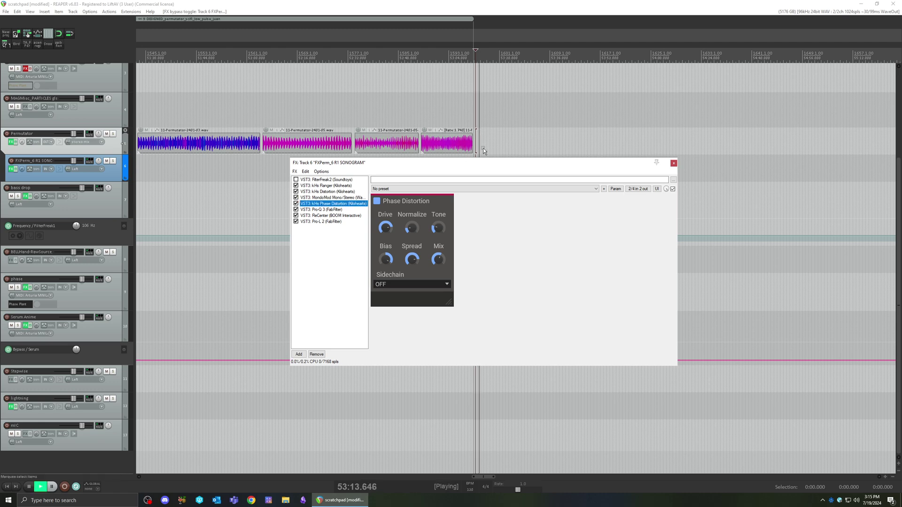
pyautogui.press('space')
# Review the settings of the kHs Flanger, MondoMod, kHs Distortion and kHs Phase Distortion effects.
pyautogui.click(332, 186)
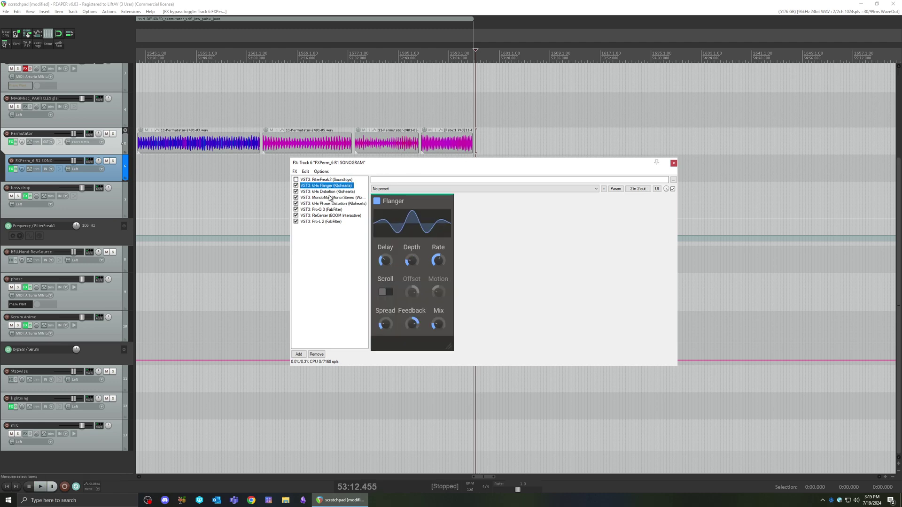
pyautogui.click(330, 198)
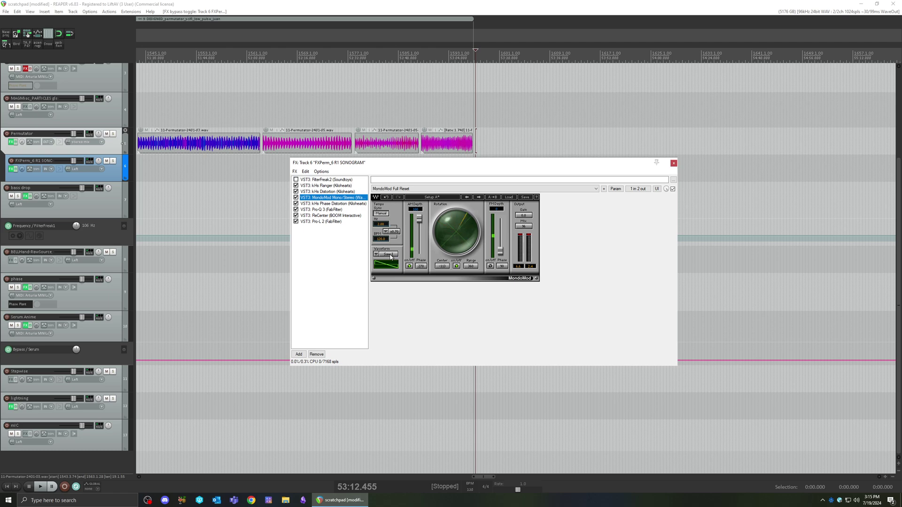
pyautogui.click(328, 191)
pyautogui.press('Up')
pyautogui.click(328, 193)
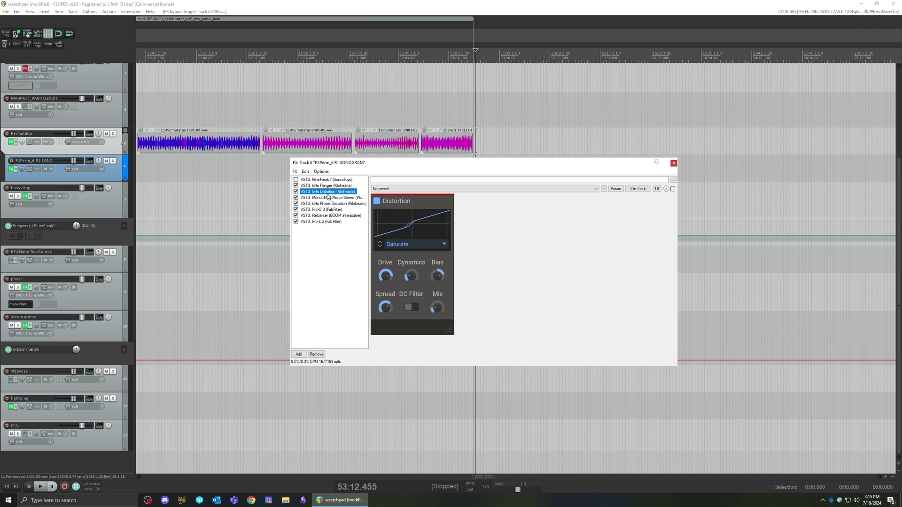
pyautogui.click(330, 204)
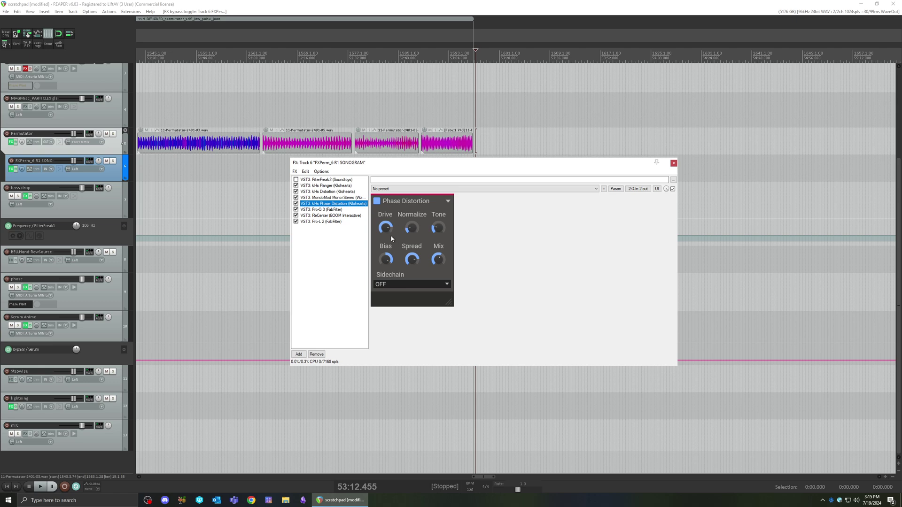
# Review the Pro-Q 3, ReCenter and Pro-L 2 effects, and return to the kHs Flanger at the start of the chain.
pyautogui.click(320, 210)
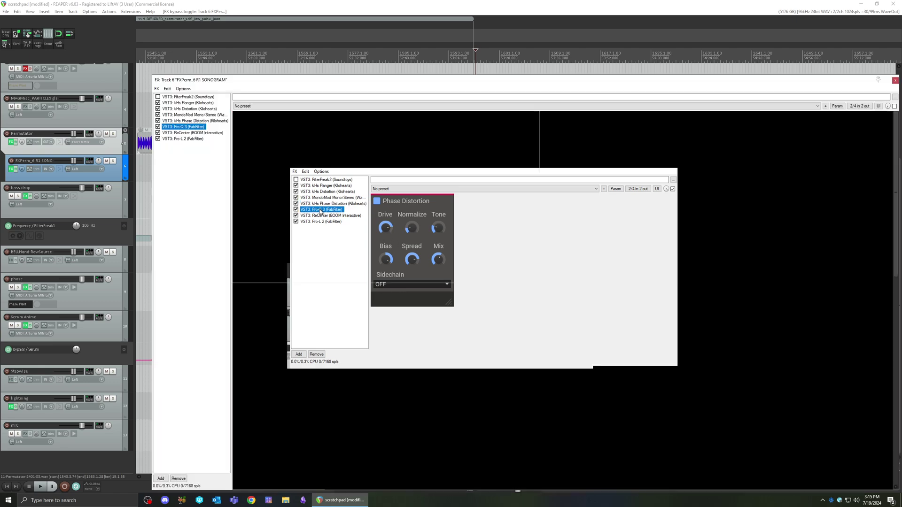
pyautogui.moveTo(275, 80); pyautogui.dragTo(246, 47)
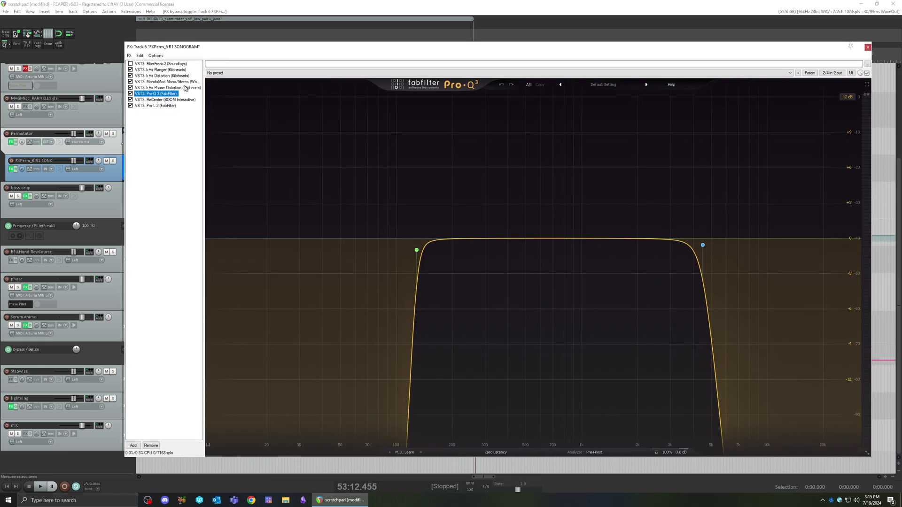
pyautogui.click(159, 99)
pyautogui.click(156, 106)
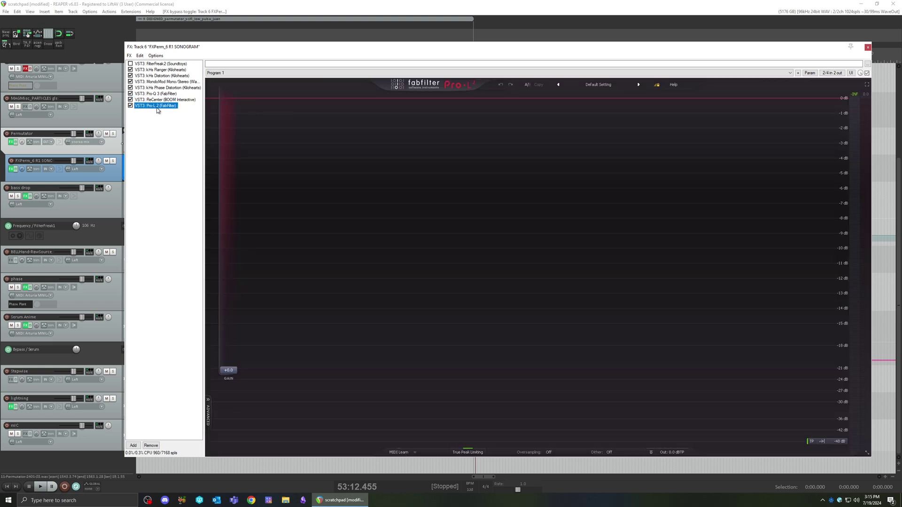
pyautogui.click(159, 100)
pyautogui.click(161, 64)
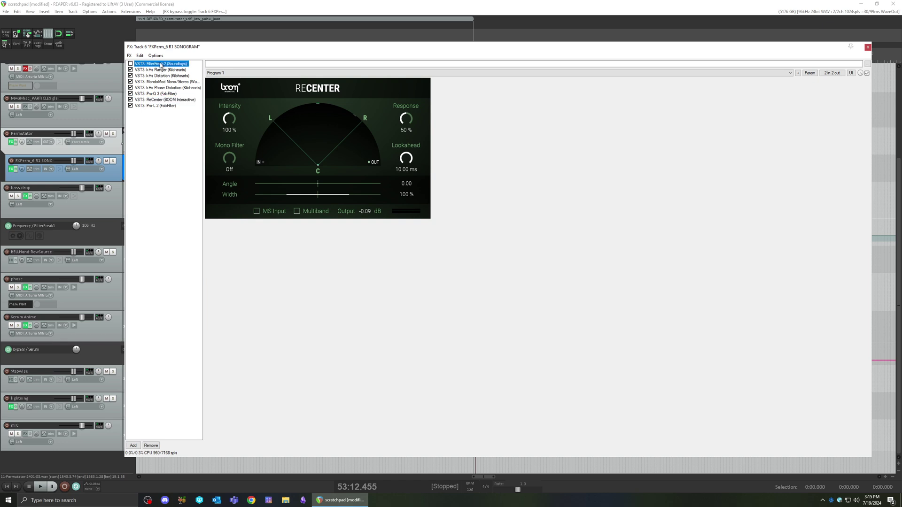
pyautogui.click(160, 70)
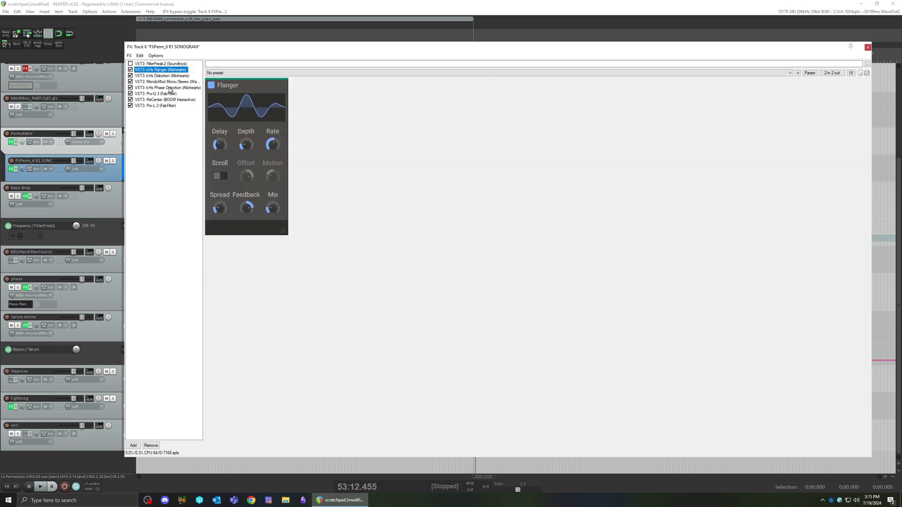